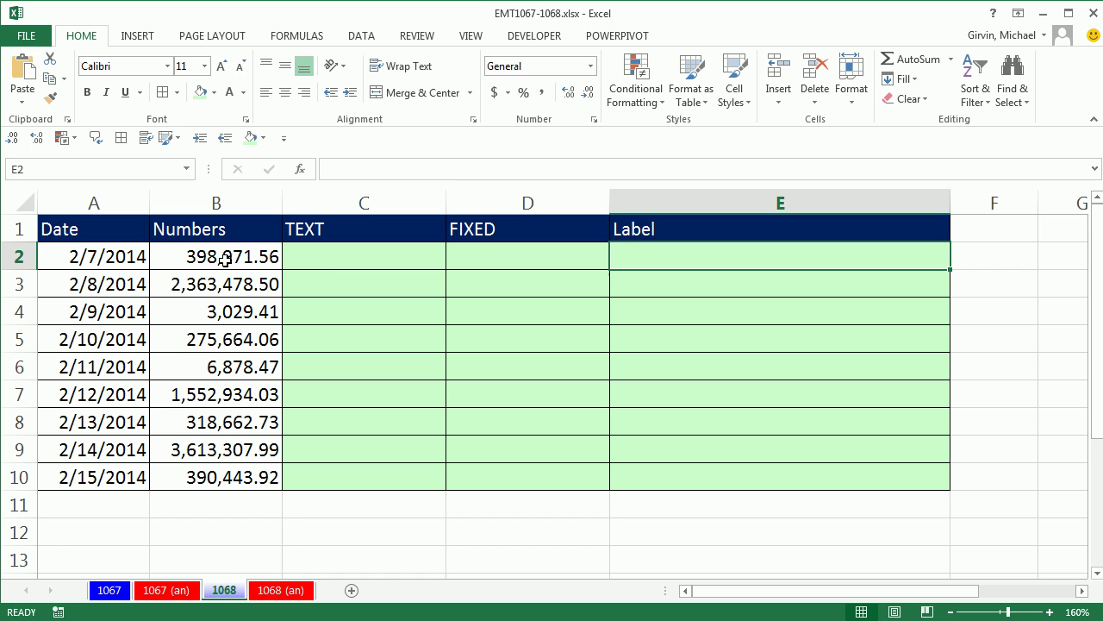
Inspect B2's number format and the A2 date's custom format code without changing anything.
click(224, 259)
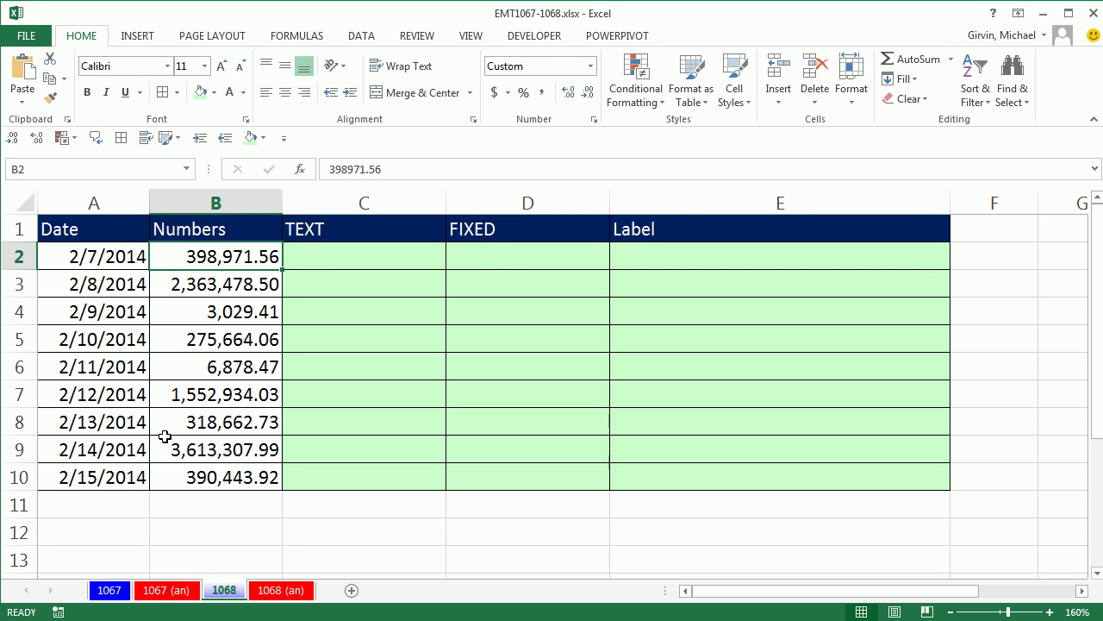
key(ctrl+1)
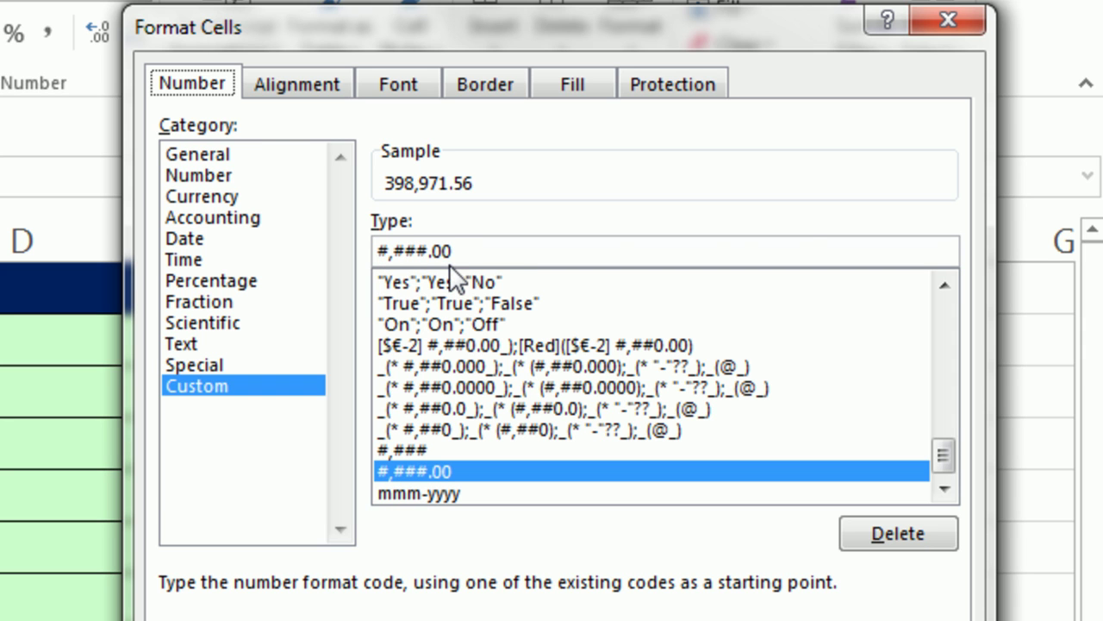
key(Return)
click(117, 258)
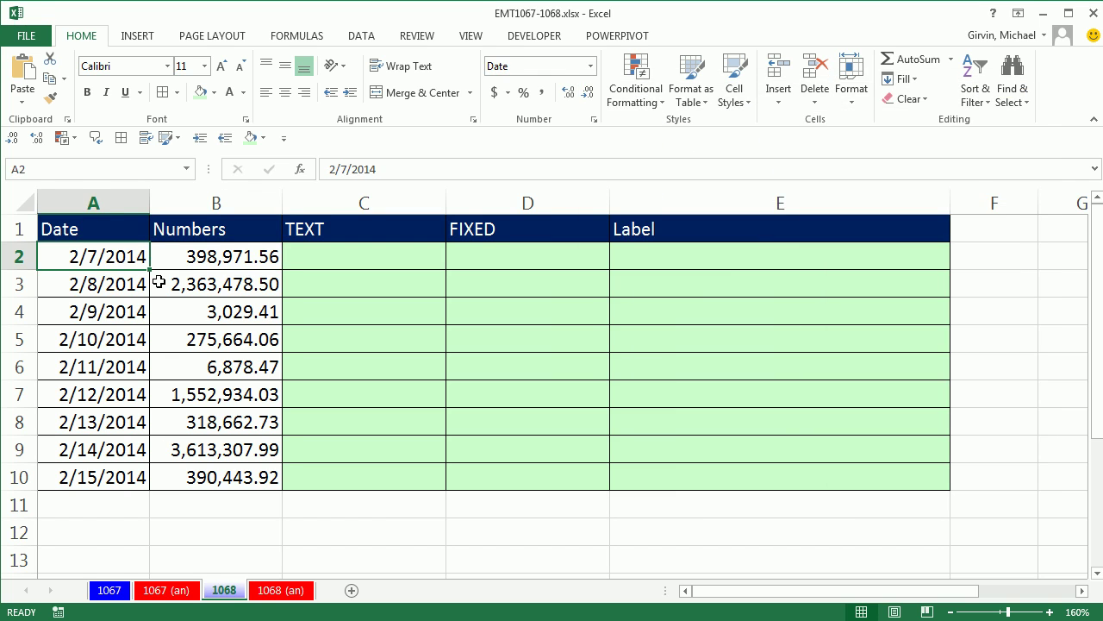
key(ctrl+1)
click(192, 387)
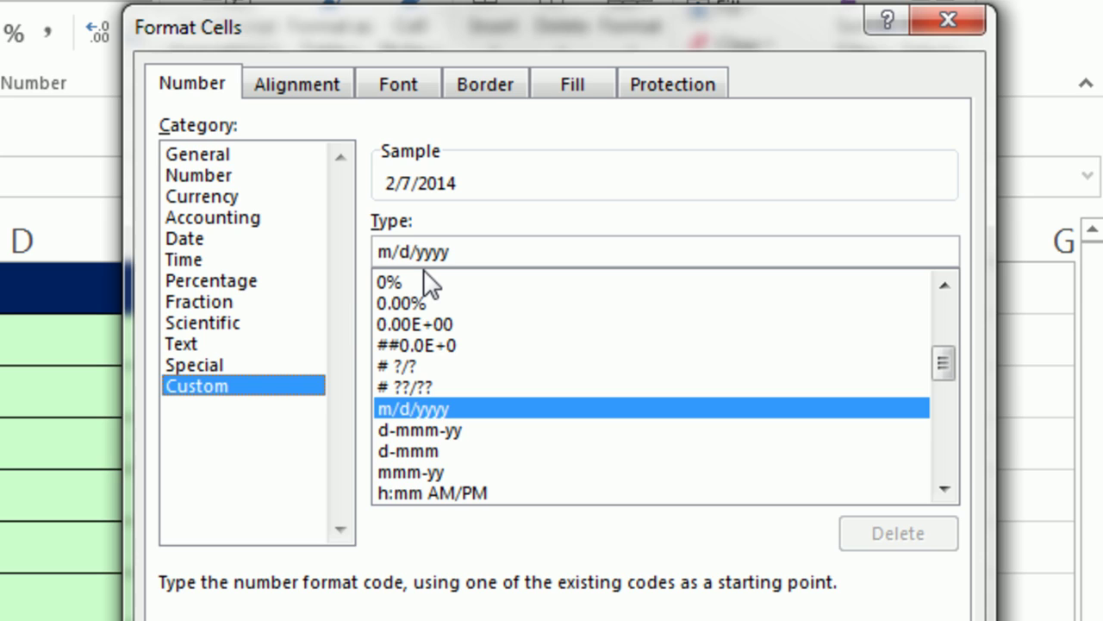
key(Escape)
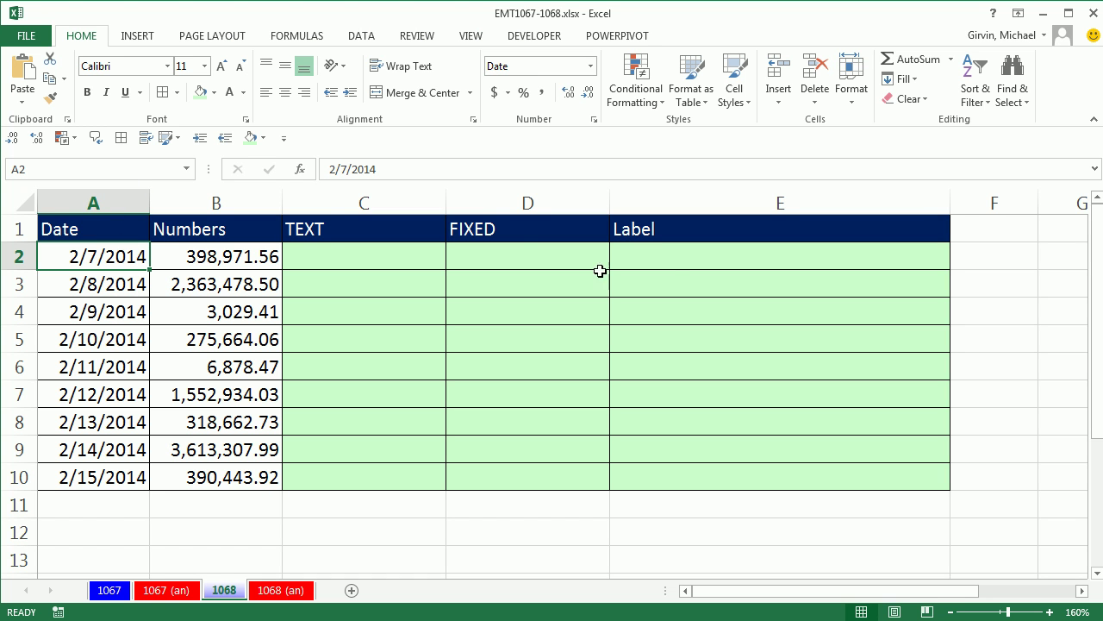
Enter ="The sales on "&A2 in E2, which shows 41677, then reopen it before A2.
click(677, 262)
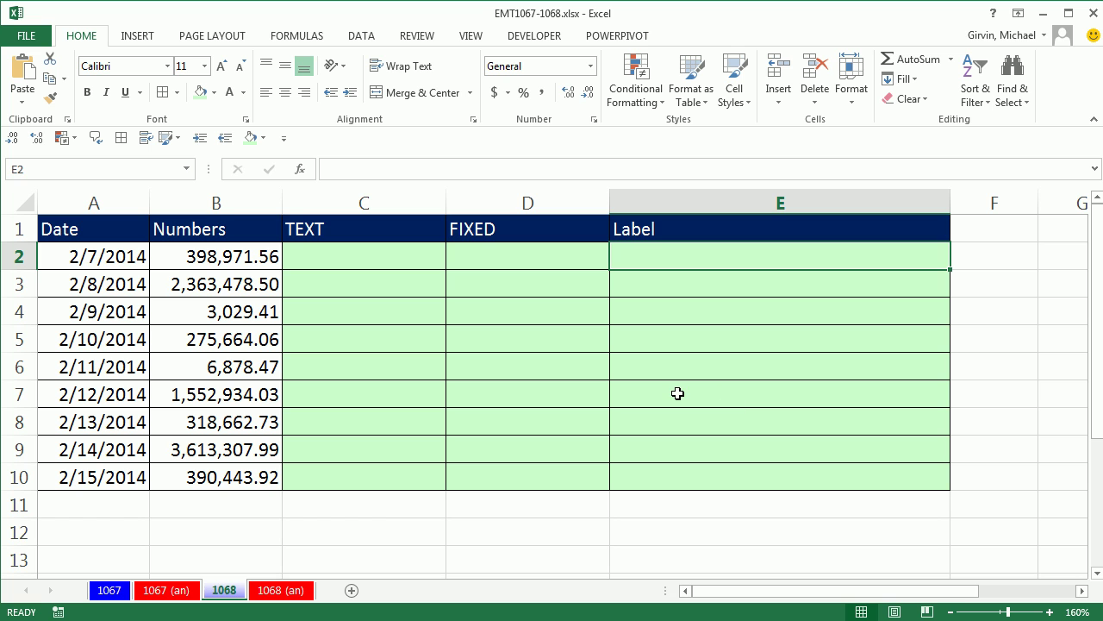
text(=)
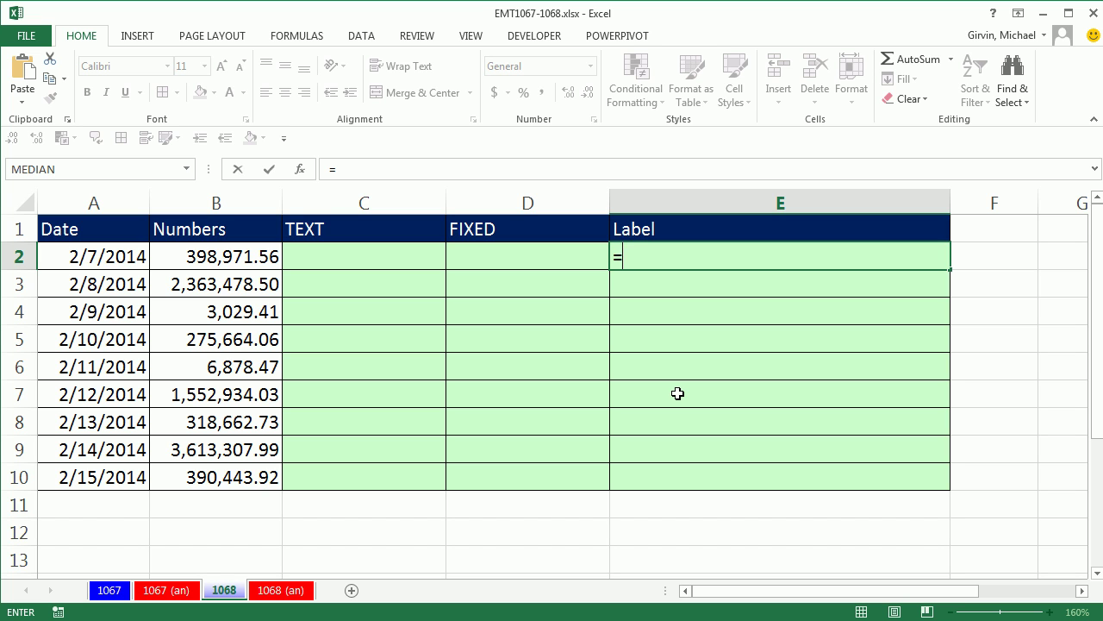
text("The sales on)
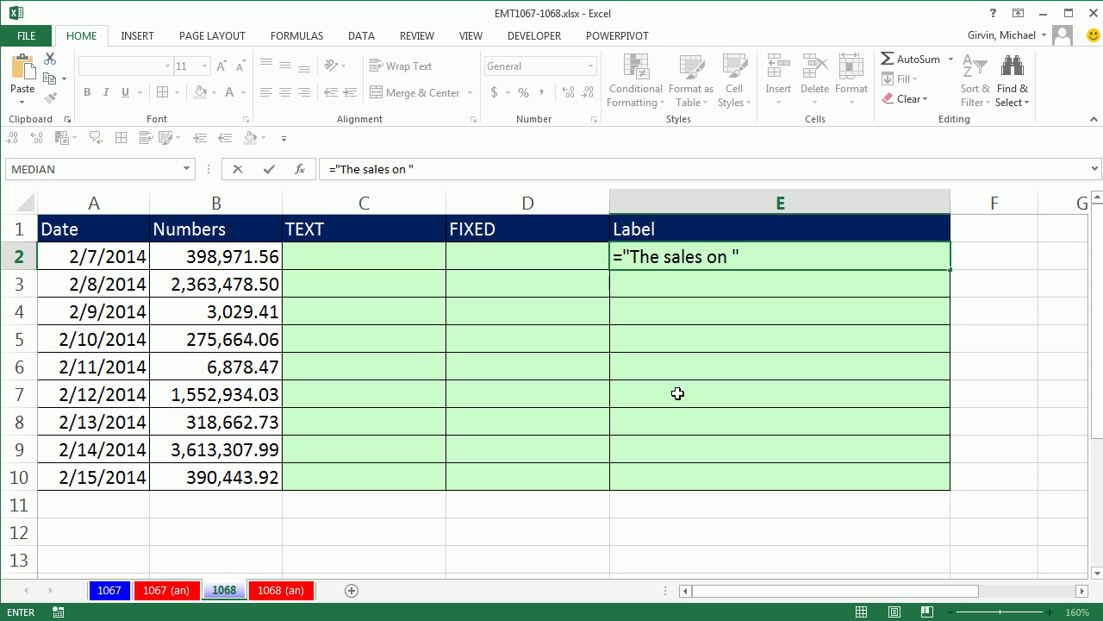
text("&)
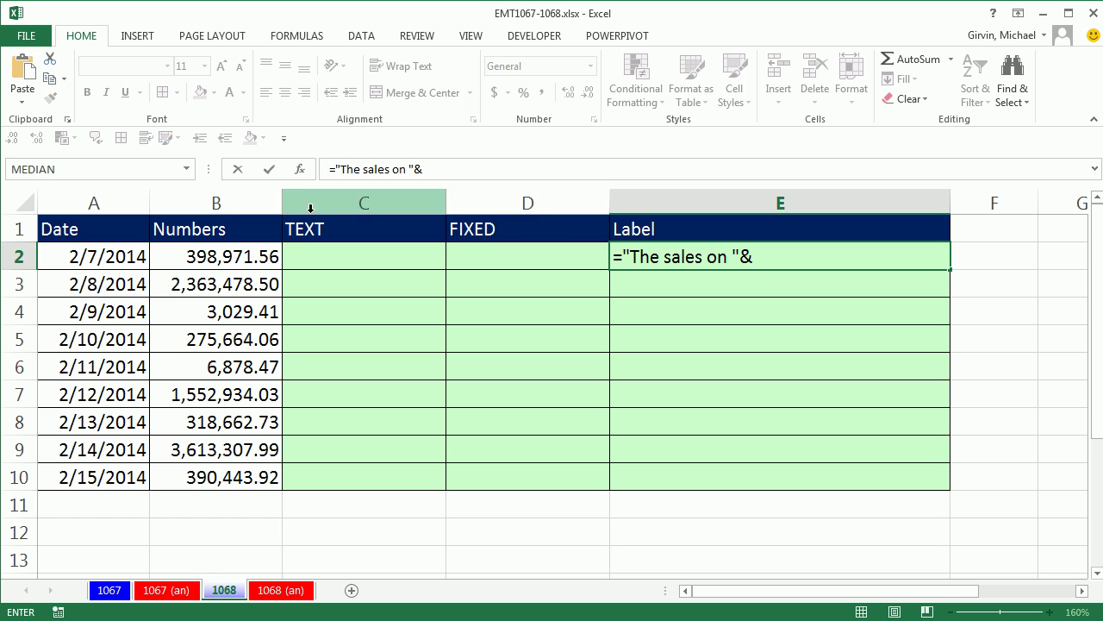
click(110, 256)
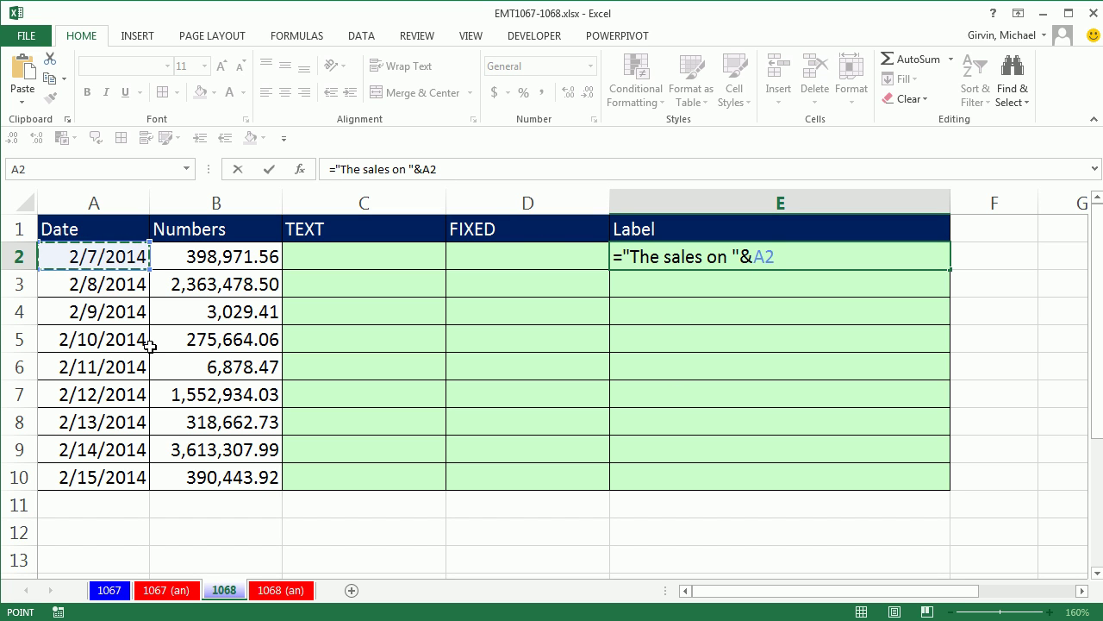
key(ctrl+Return)
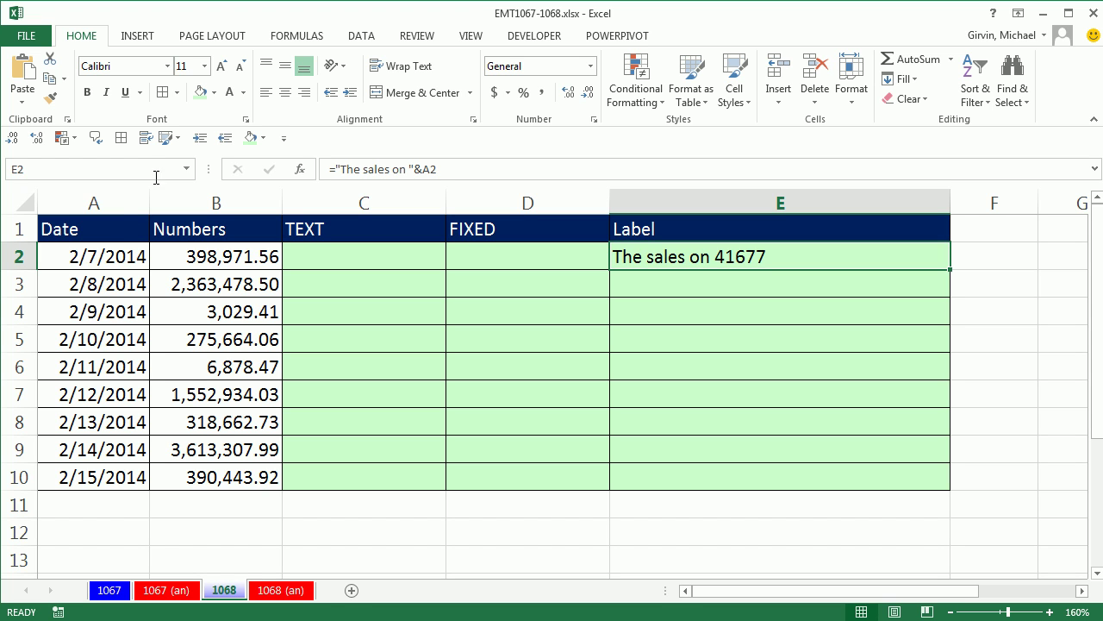
double_click(731, 262)
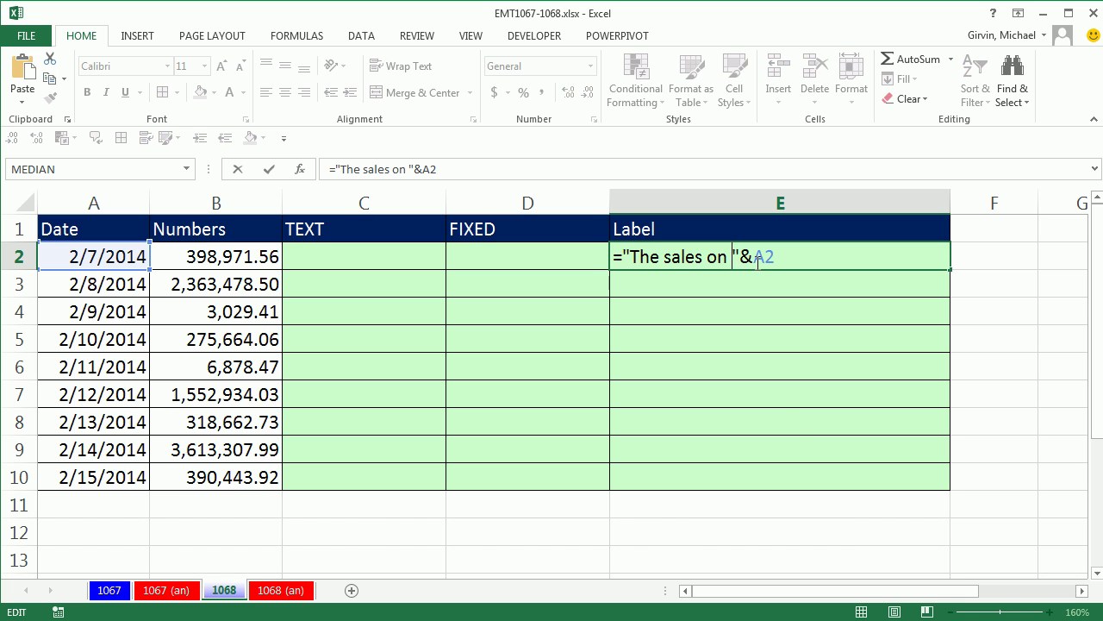
click(755, 257)
Change E2 to ="The sales on "&TEXT(A2,"m/d/yy") so it reads 'The sales on 2/7/14'.
text(tex)
key(Tab)
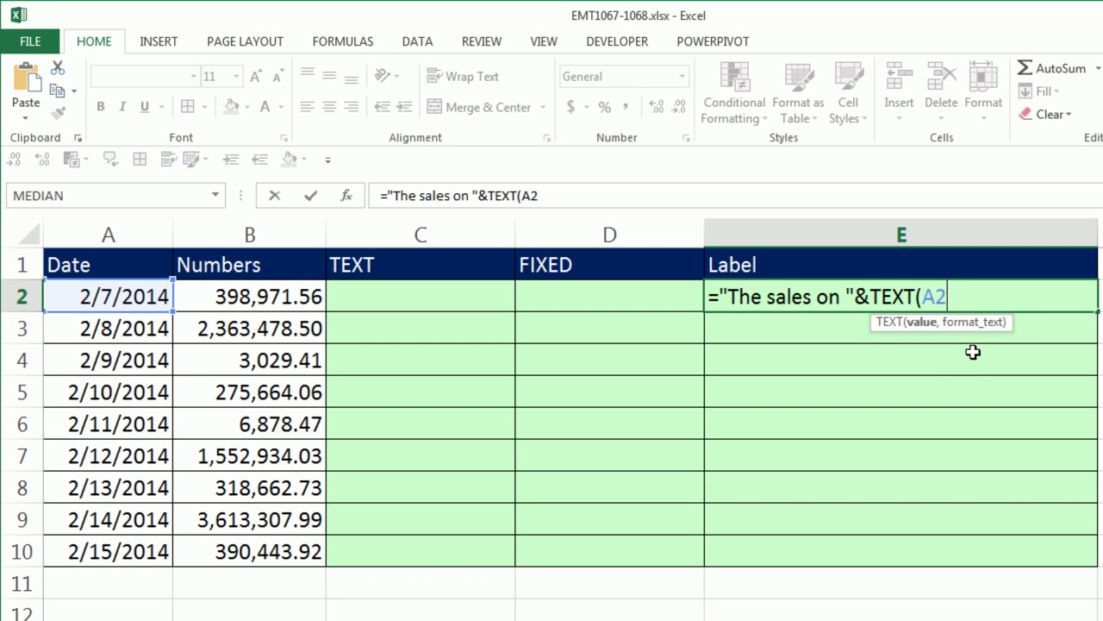
text(,)
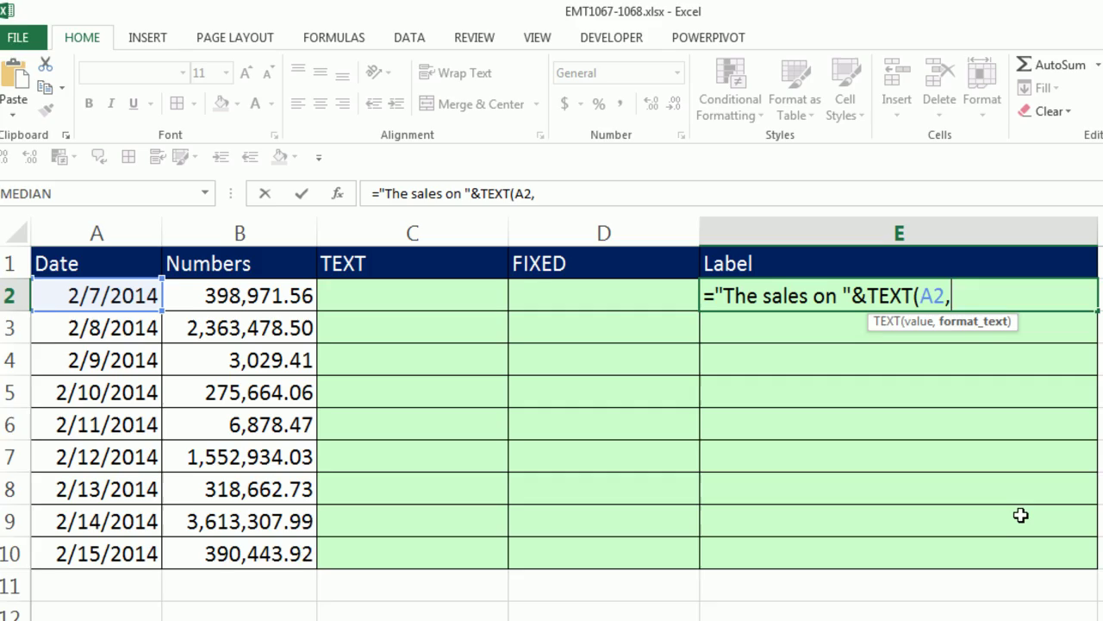
text("m)
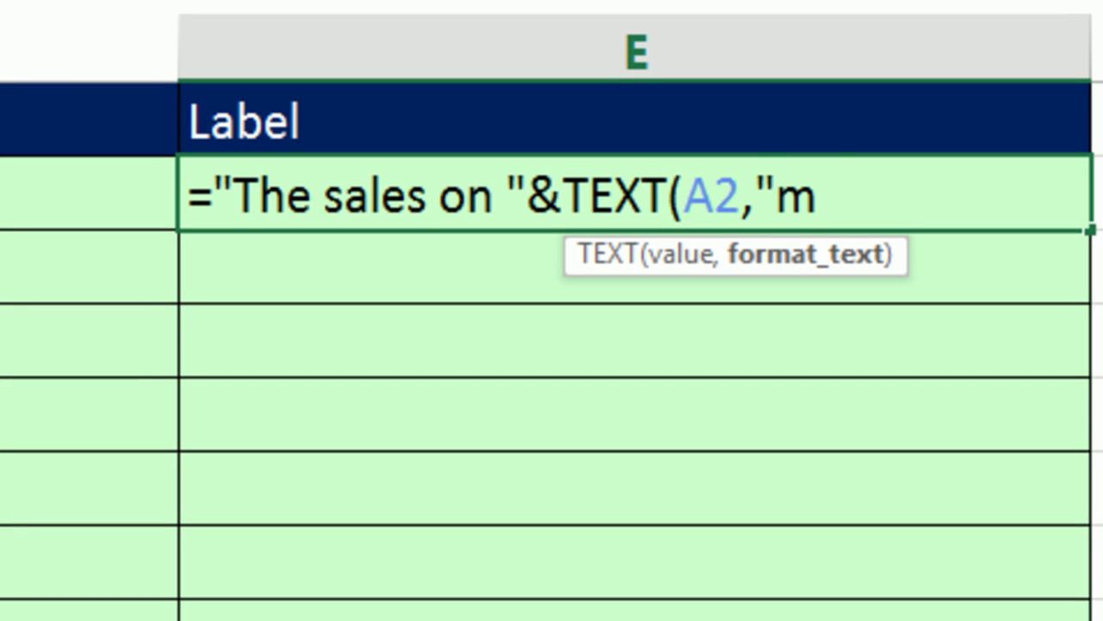
text(/d)
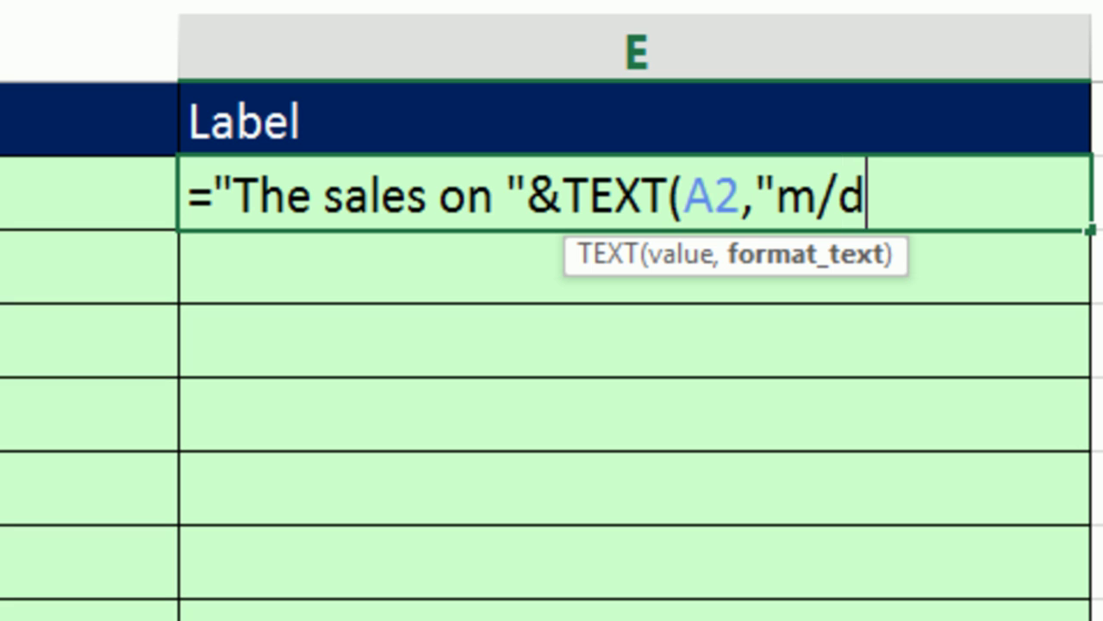
text(/yy)
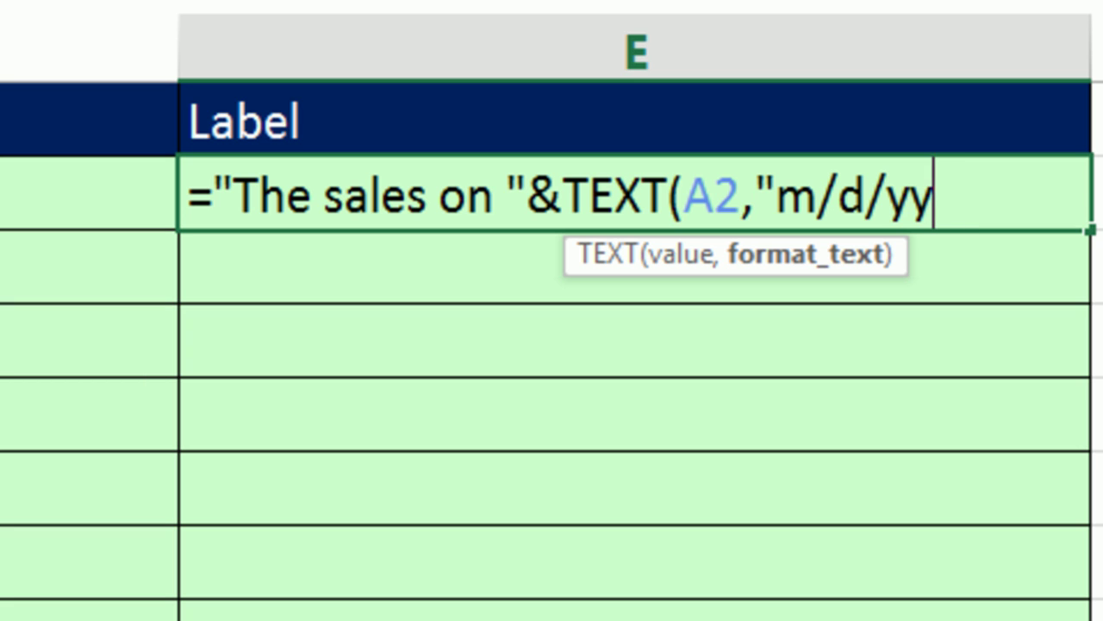
text(")
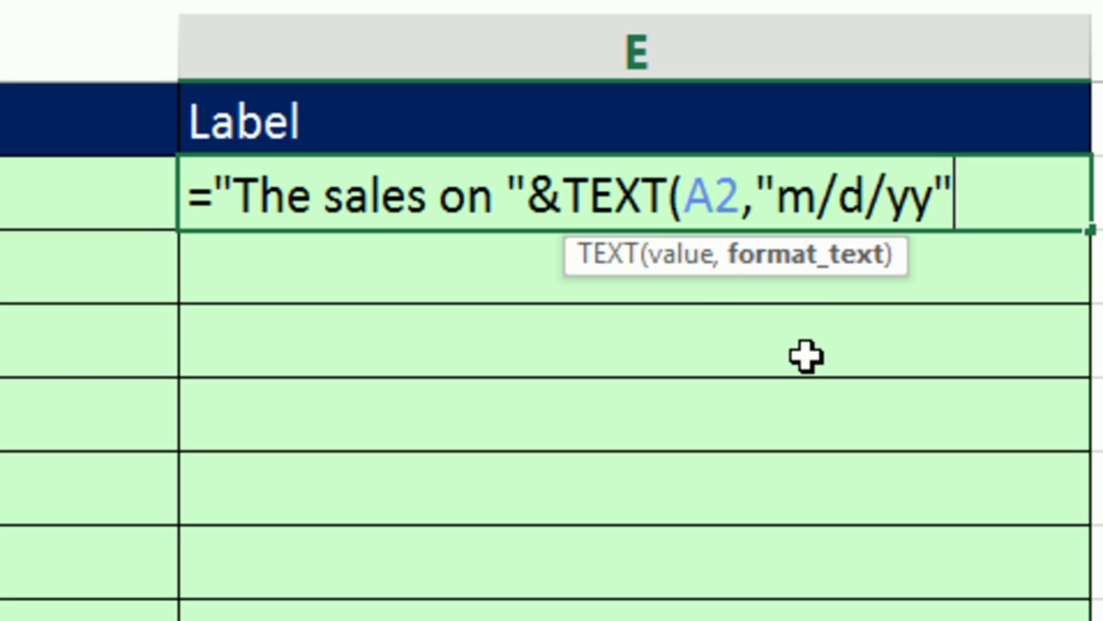
text())
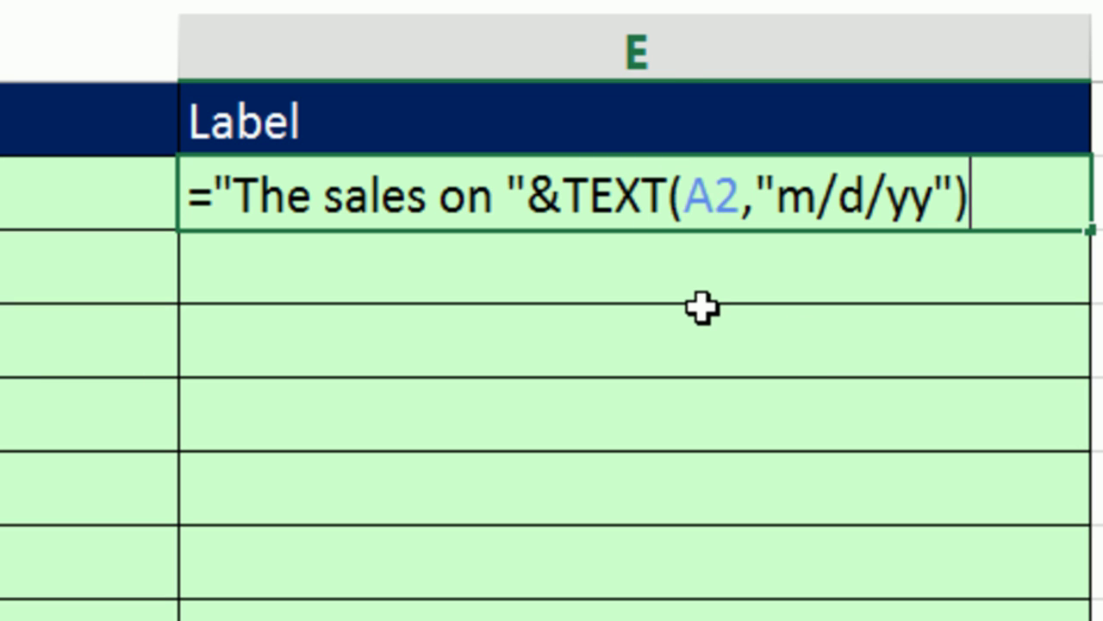
key(ctrl+Return)
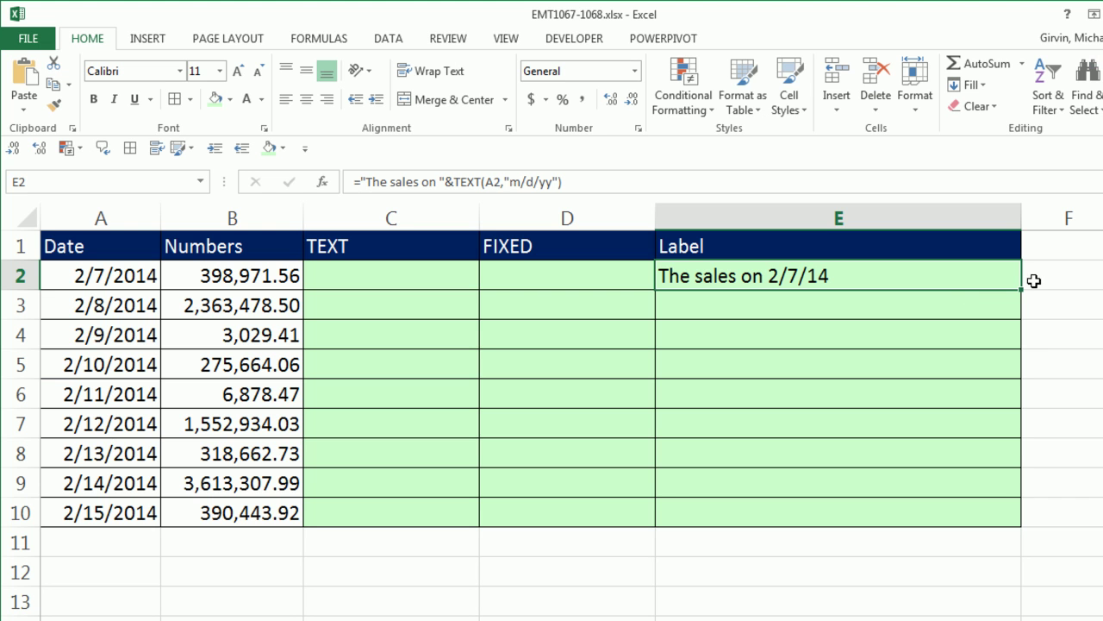
Fill E2's label formula down to E10, giving dates 2/7/14 through 2/15/14.
drag(1090, 229, 1092, 620)
drag(1023, 516, 1021, 519)
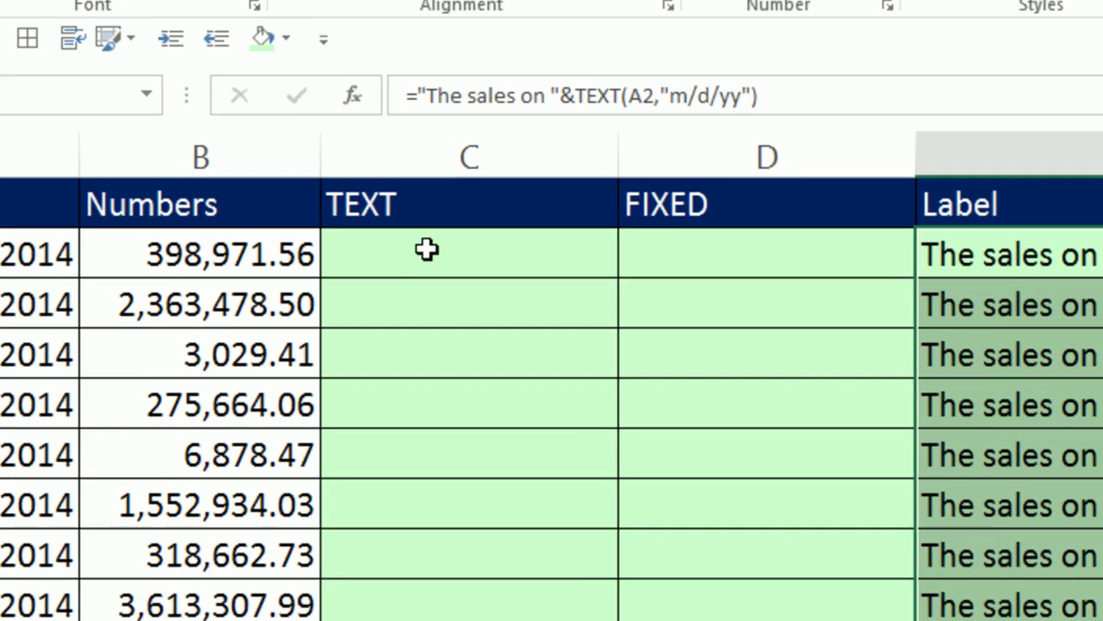
Enter =TEXT(B2,"#,###.00") in C2 and fill it down to C10.
click(375, 276)
text(=text)
key(Tab)
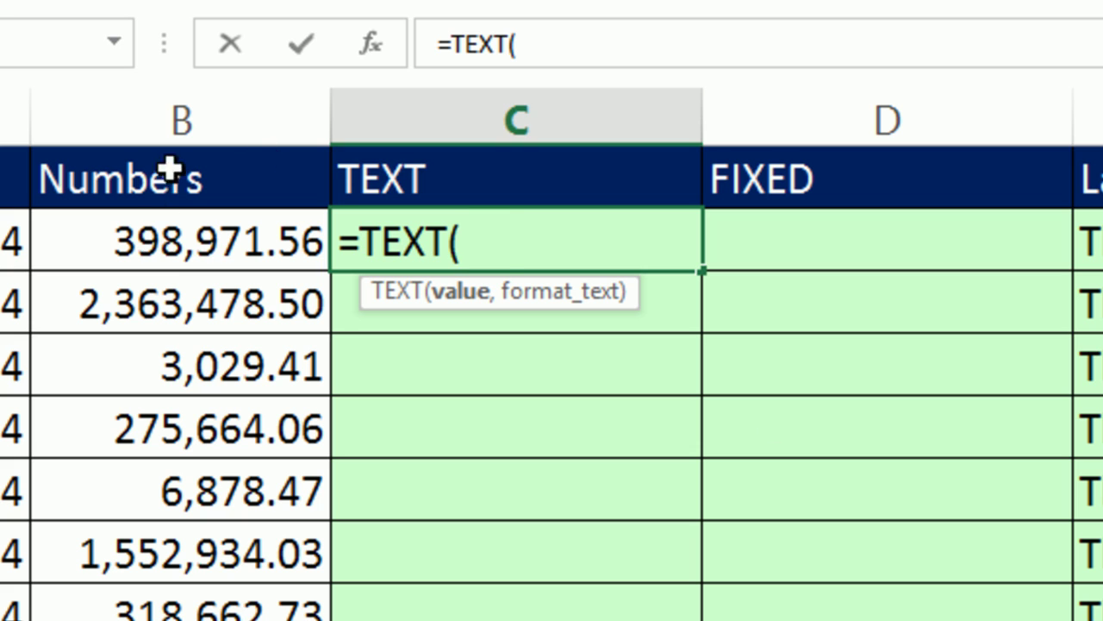
click(158, 244)
text(,)
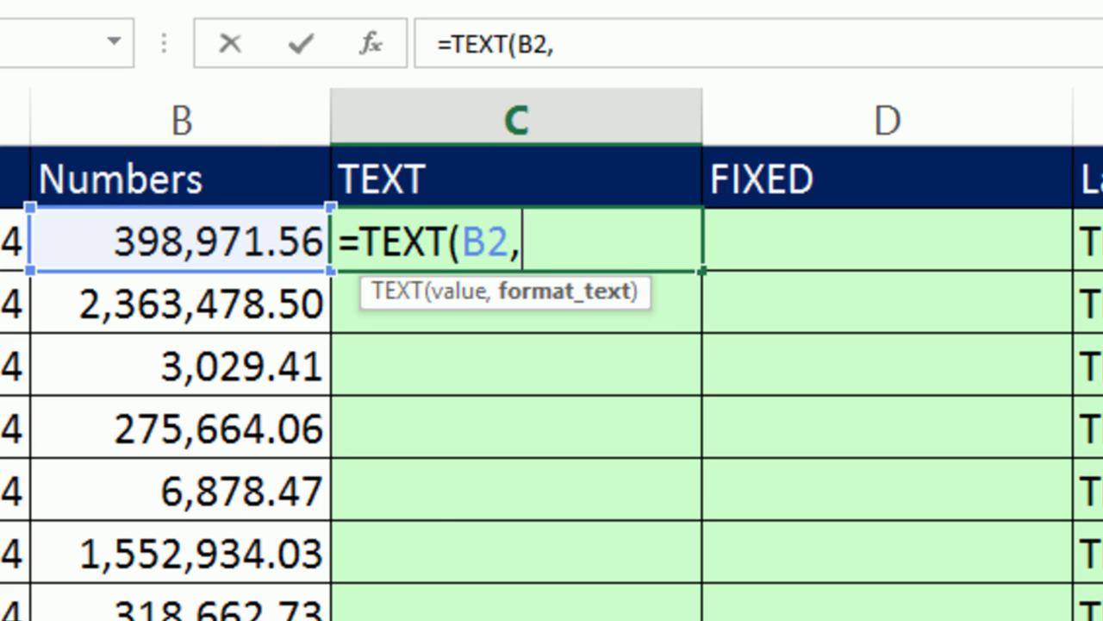
text(")
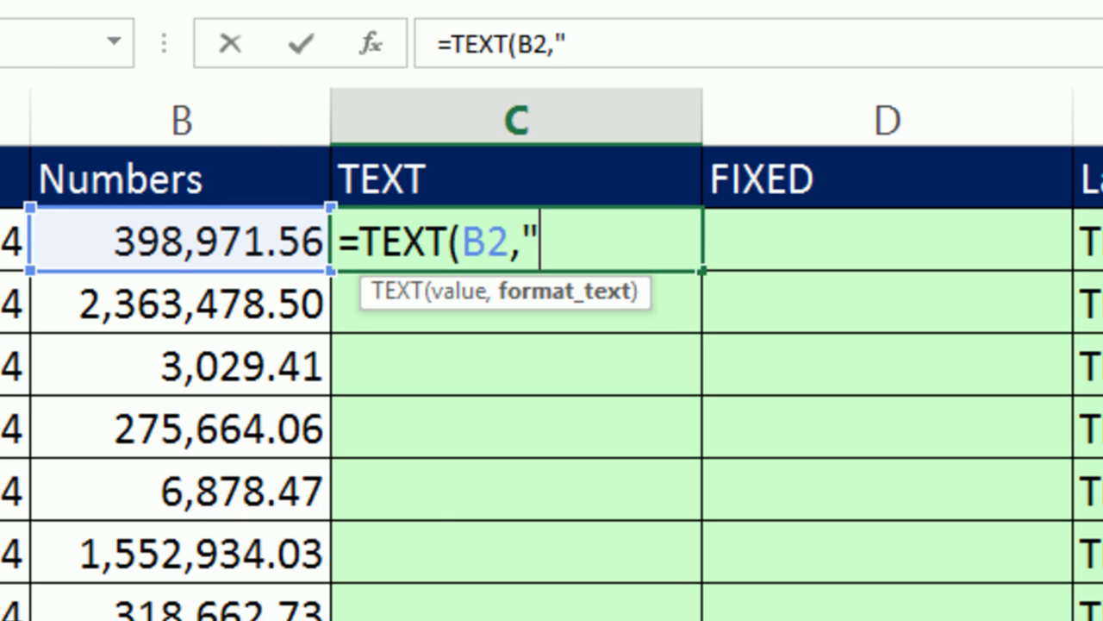
text(#,###)
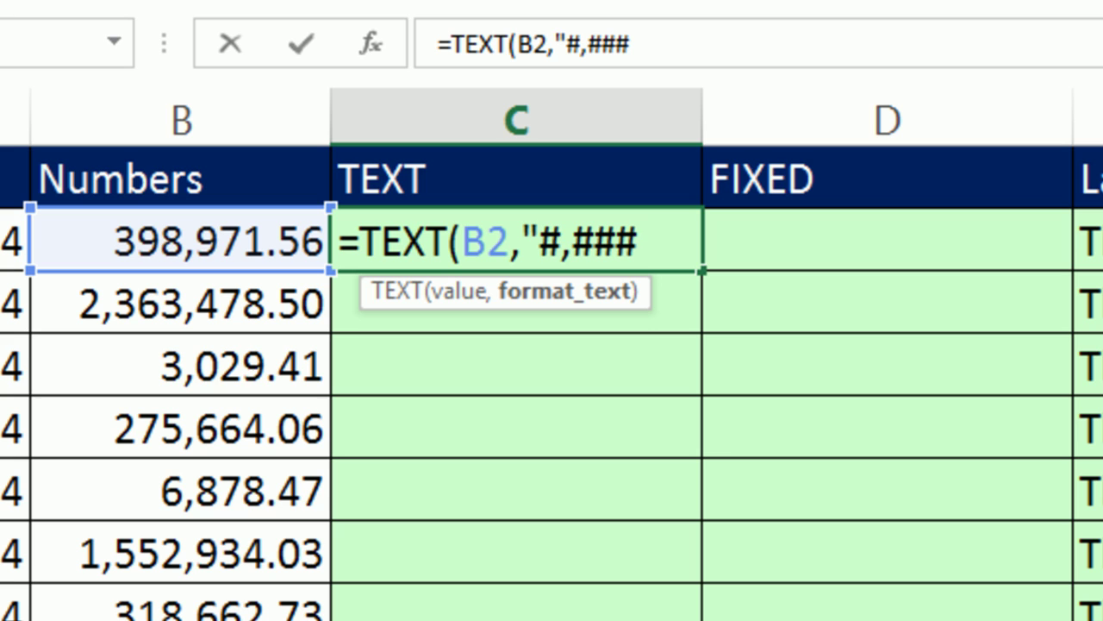
text(.00))
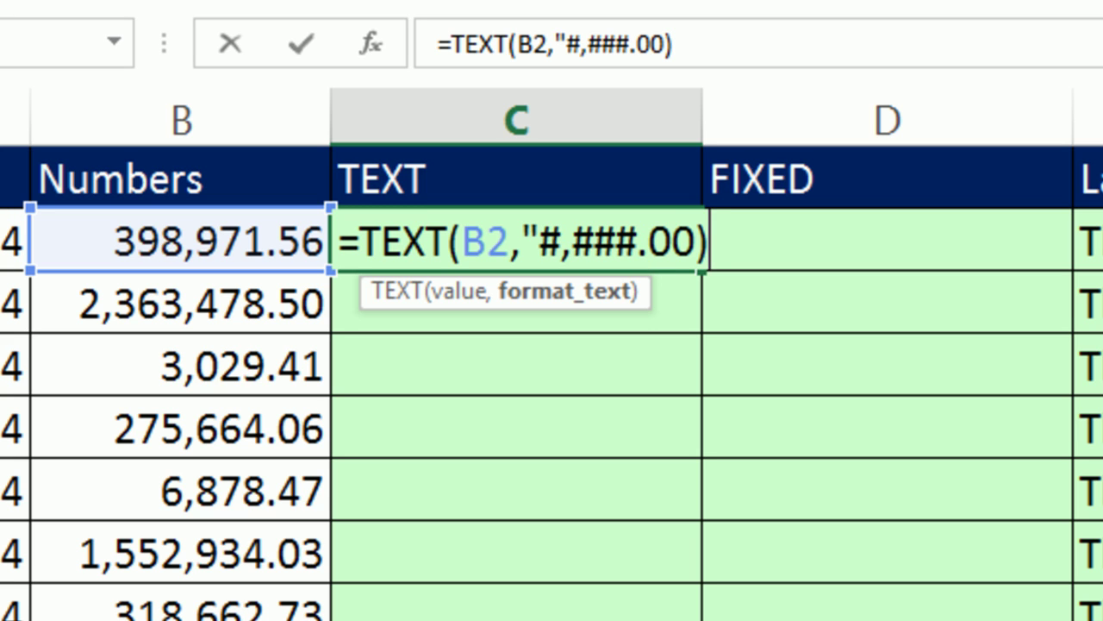
key(BackSpace)
text(")
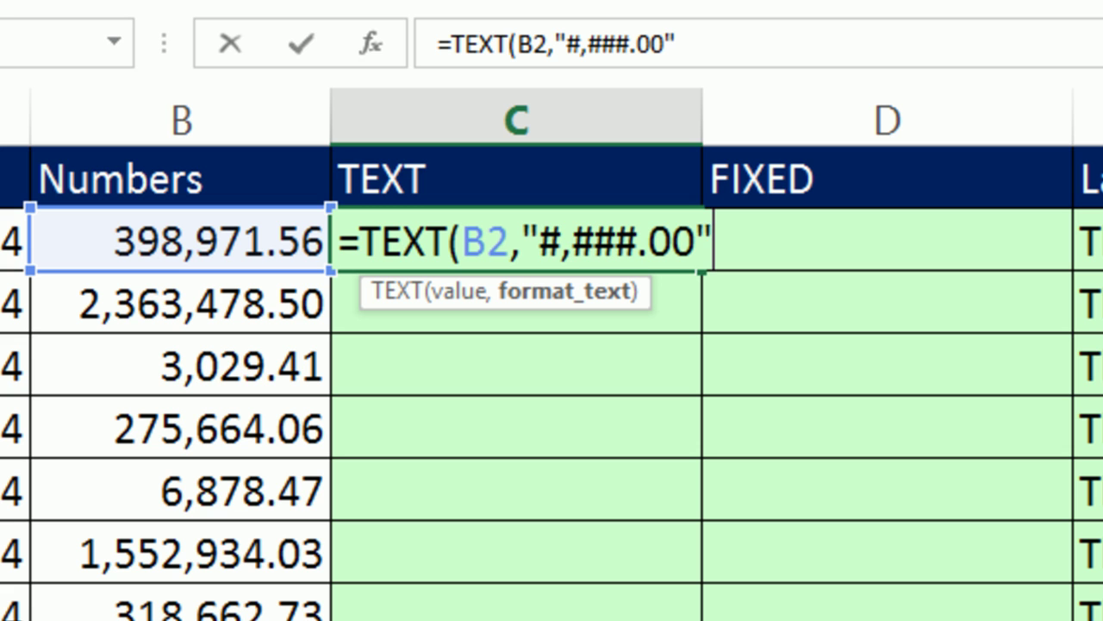
text())
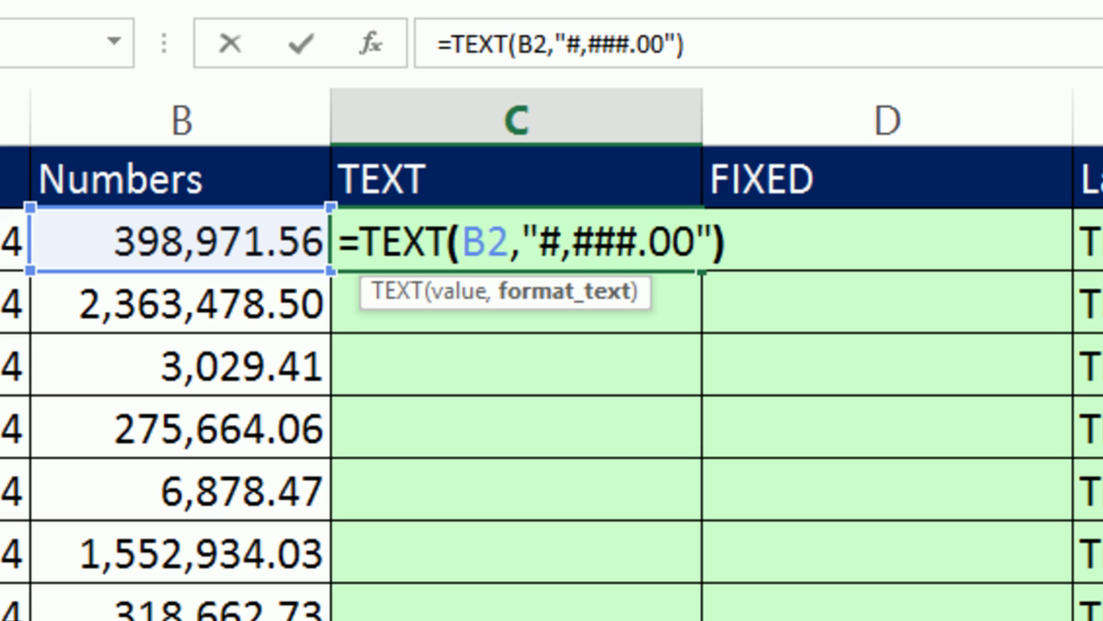
key(ctrl+Return)
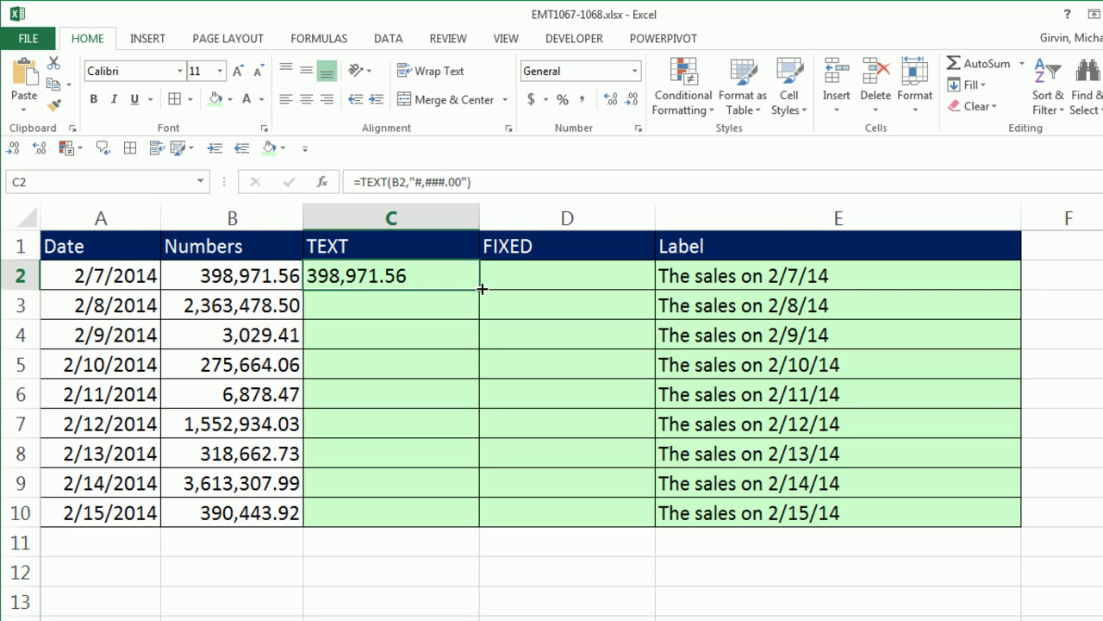
double_click(705, 274)
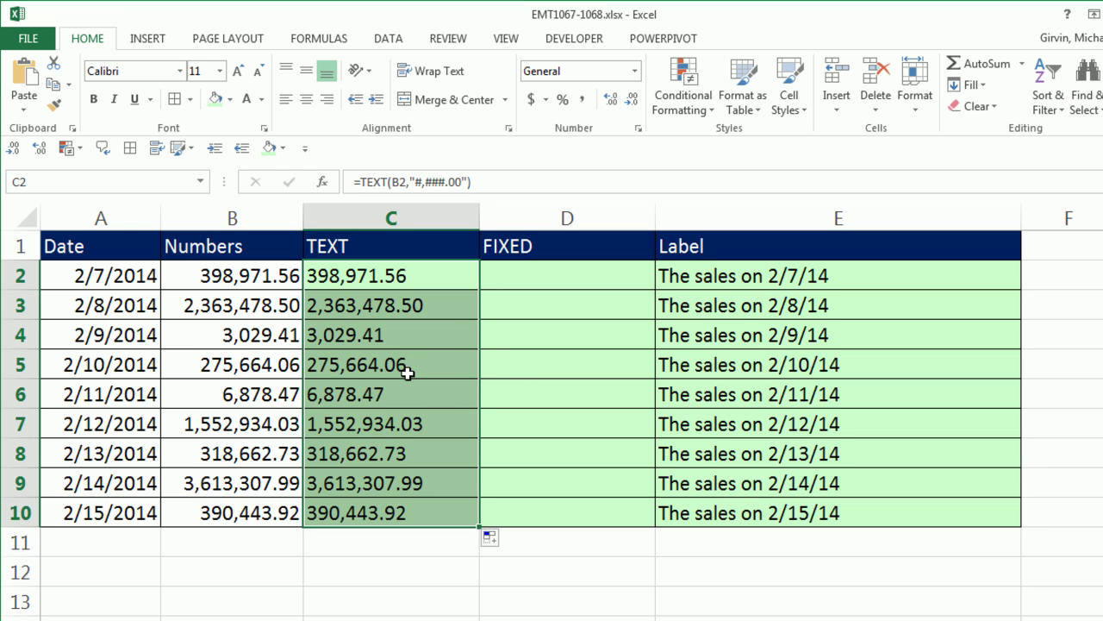
Enter =FIXED(B2) in D2 and fill it down to D10.
click(505, 279)
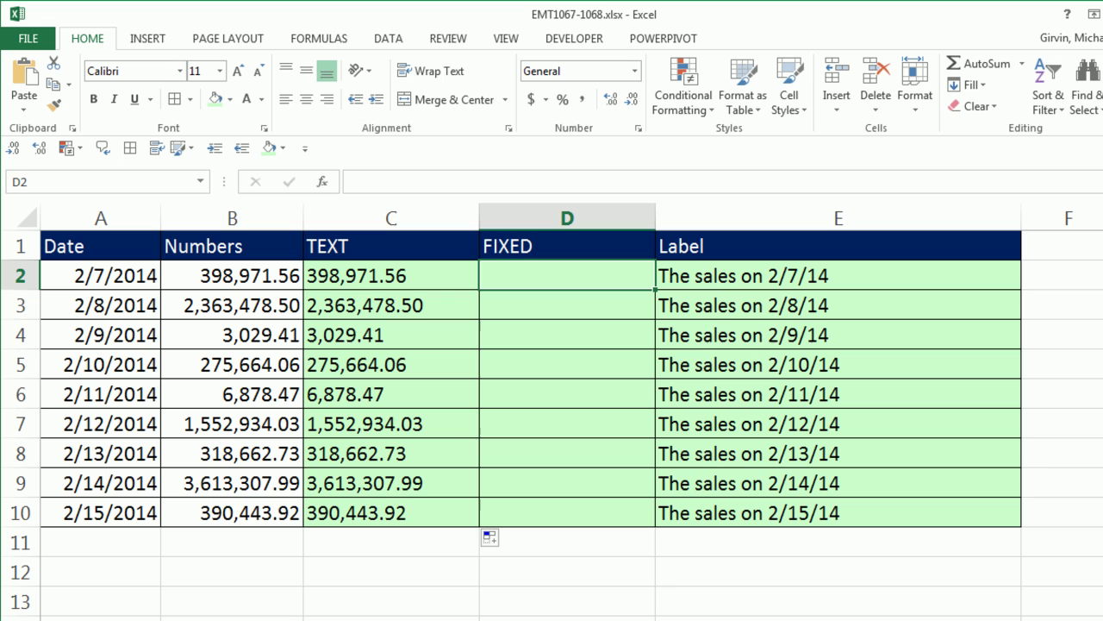
text(=)
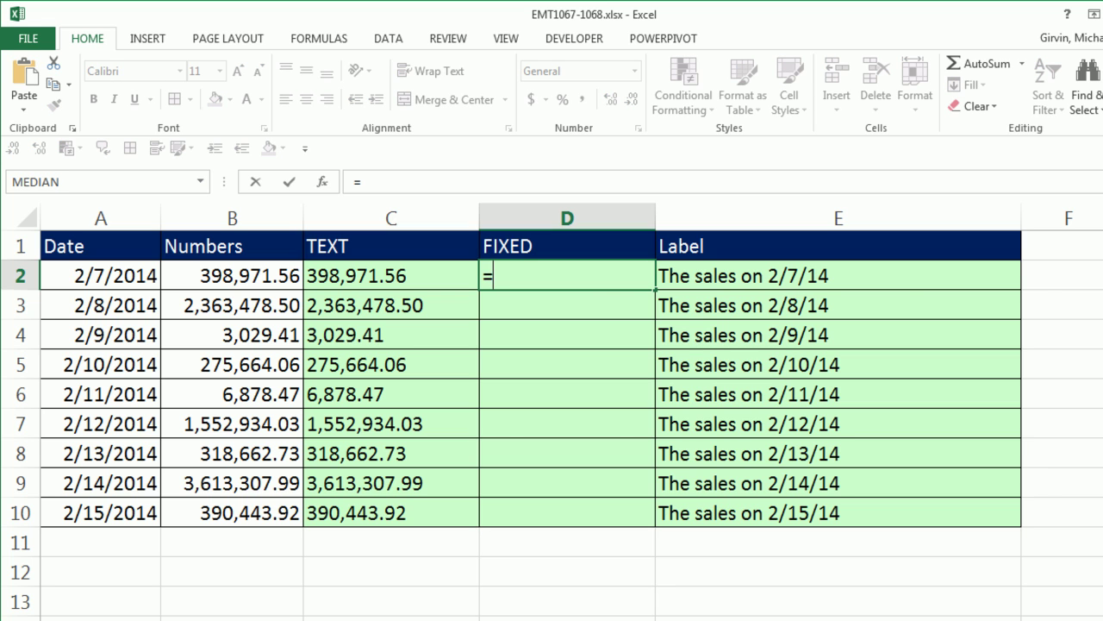
text(fix)
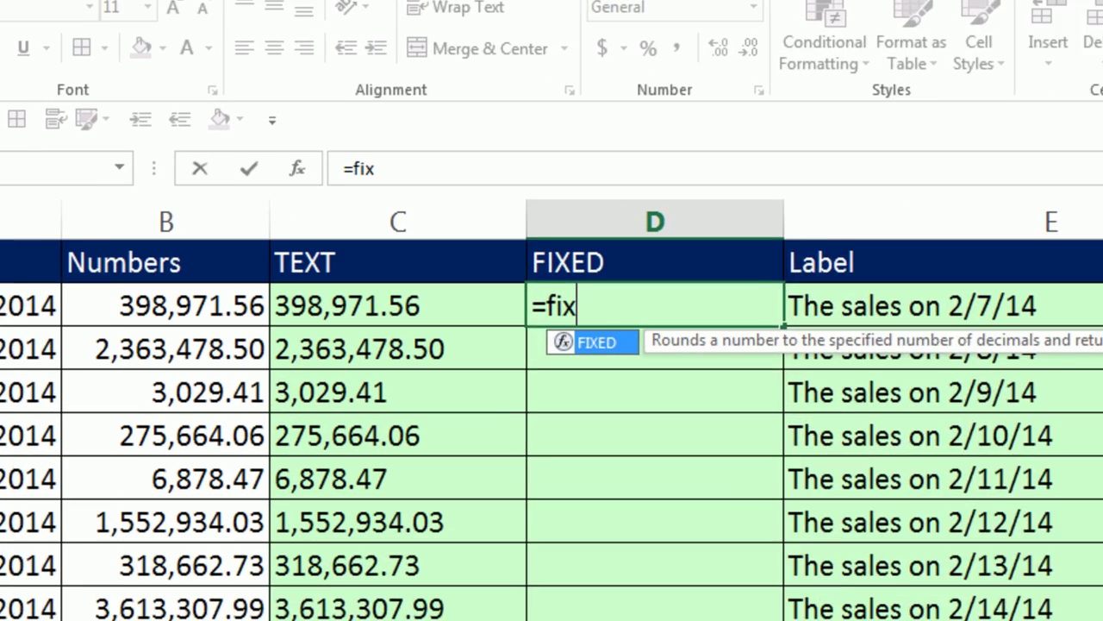
key(Tab)
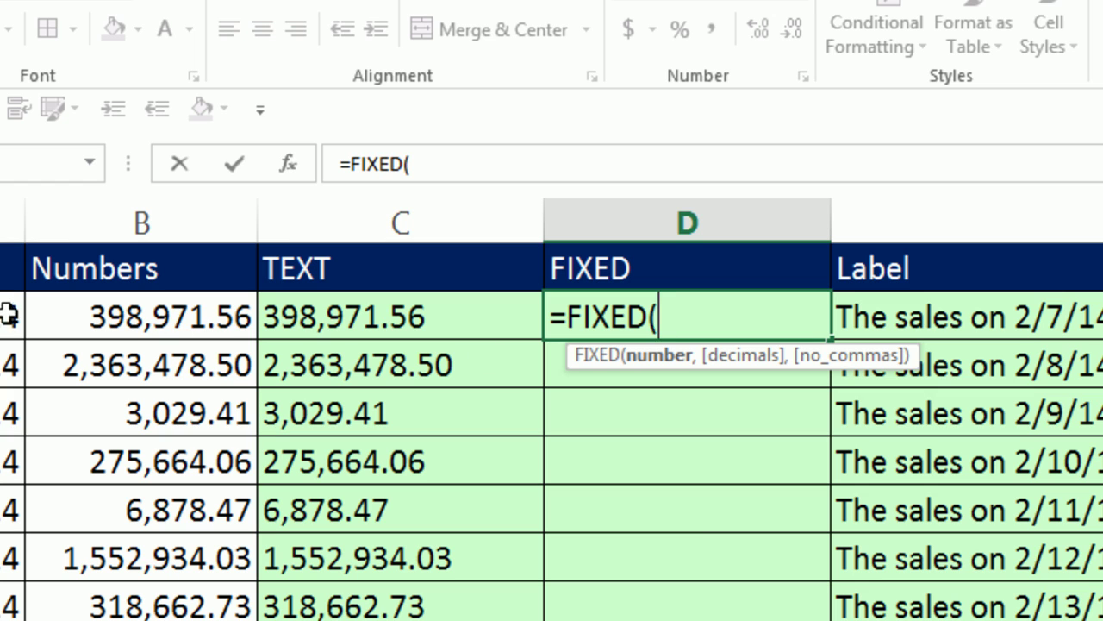
click(133, 326)
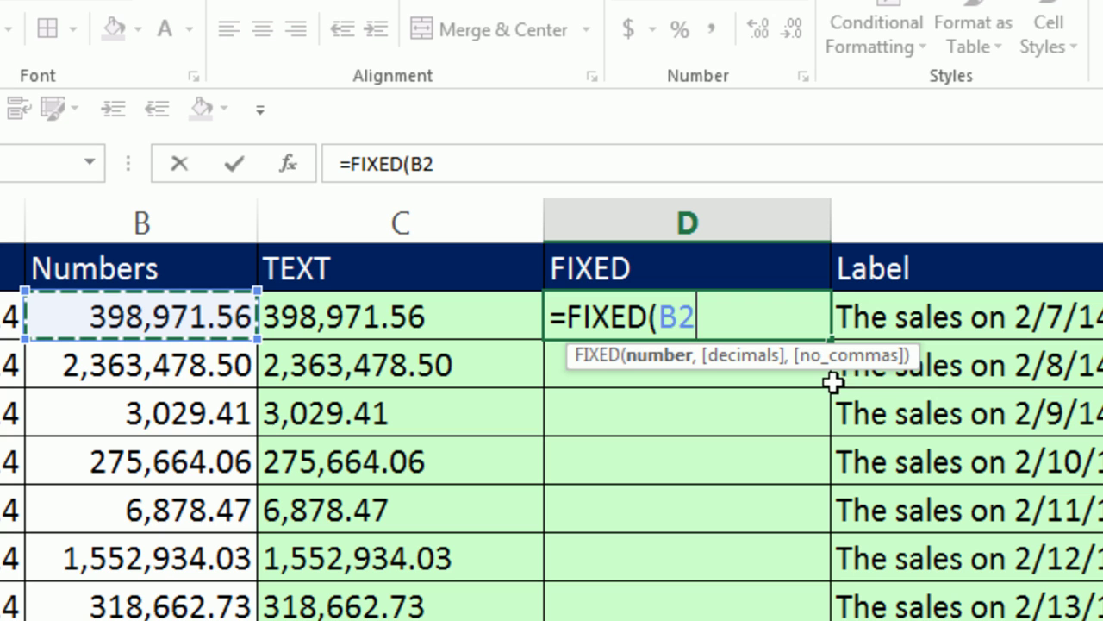
text())
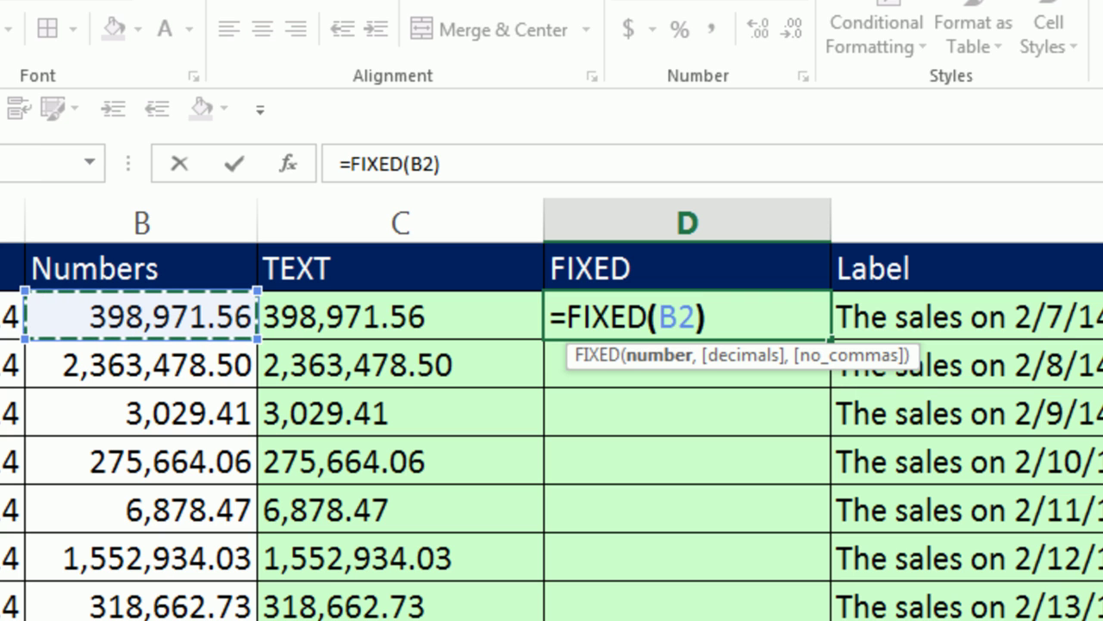
key(ctrl+Return)
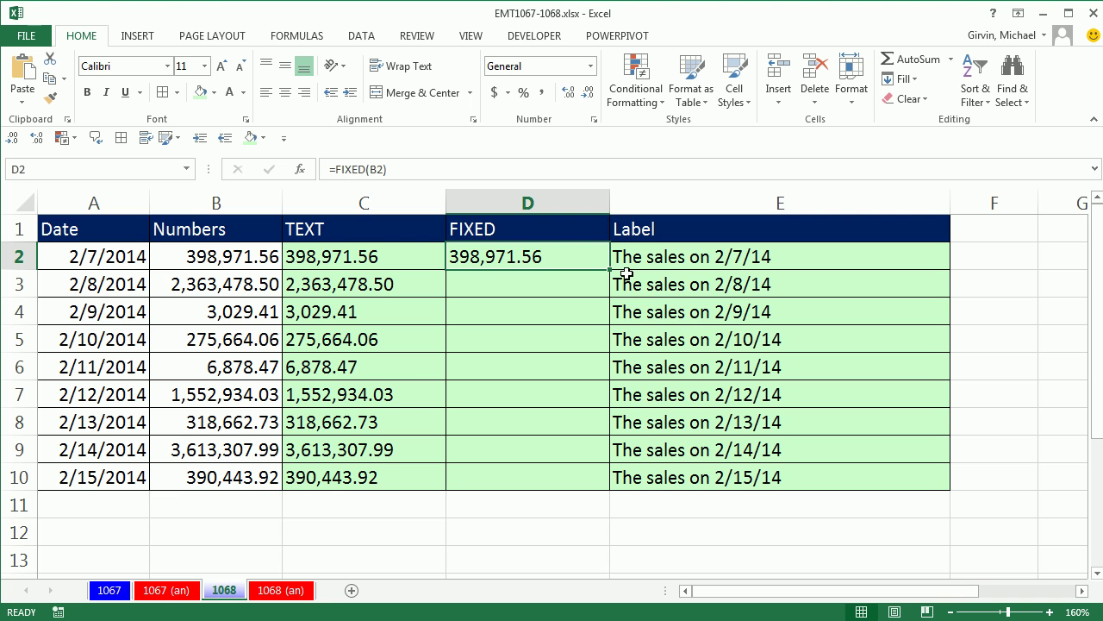
double_click(610, 270)
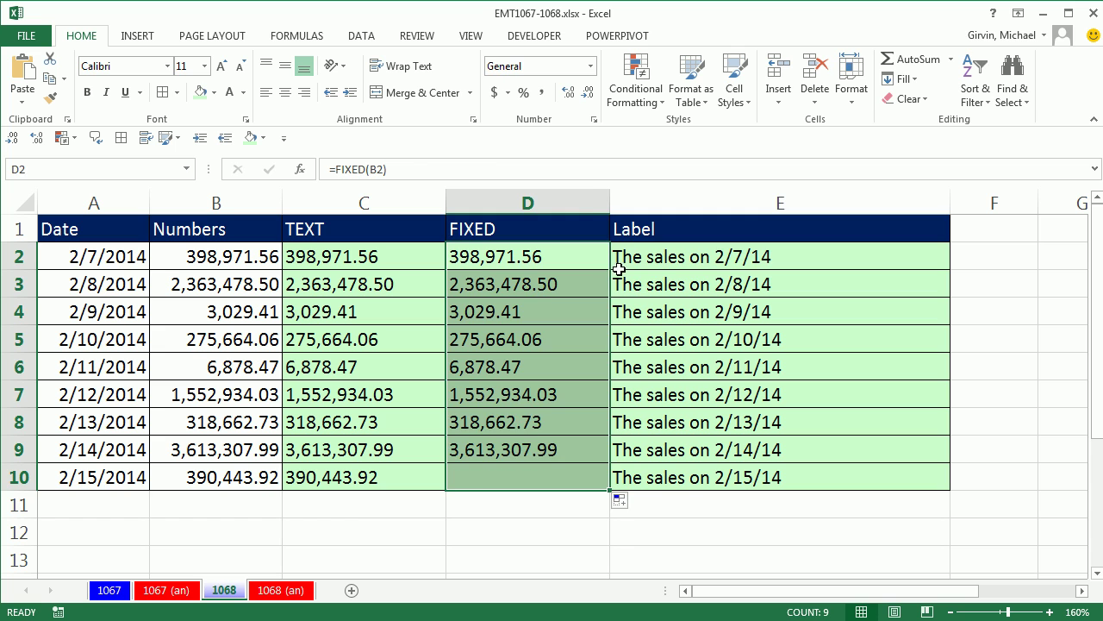
double_click(717, 257)
Append &" were "&FIXED(B2) to E2's label, fill it to E10, and check E10's formula.
click(915, 262)
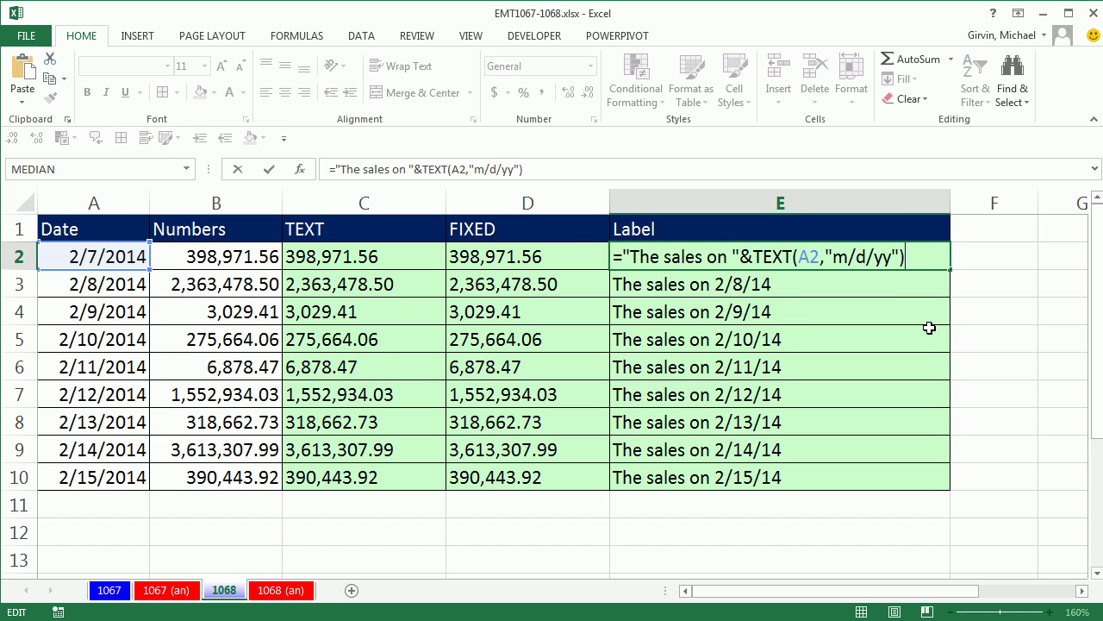
text(&)
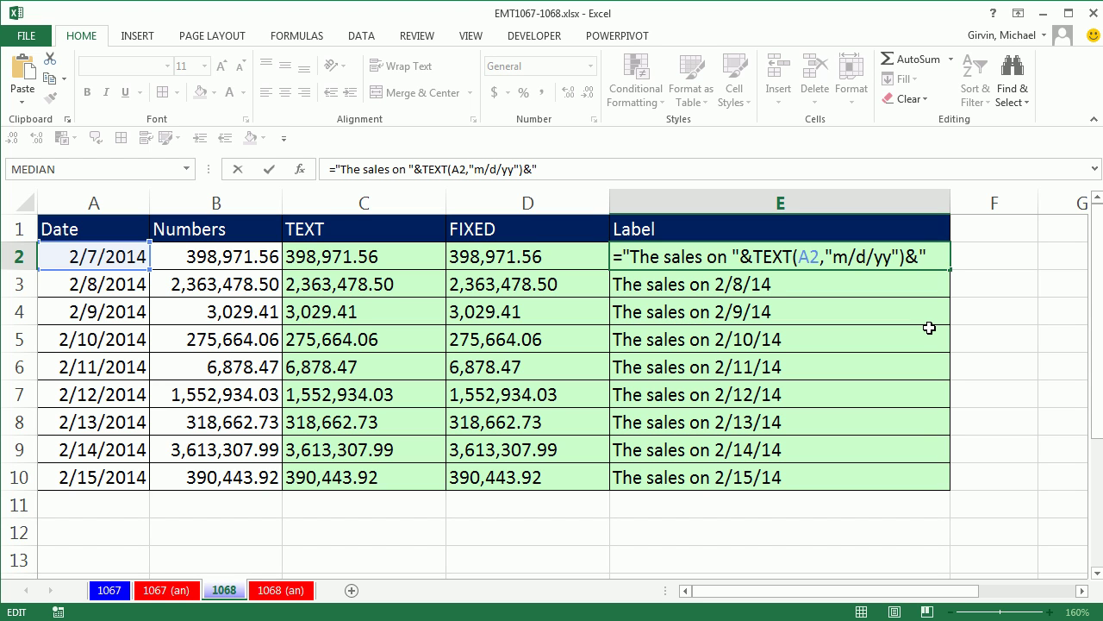
text(" were)
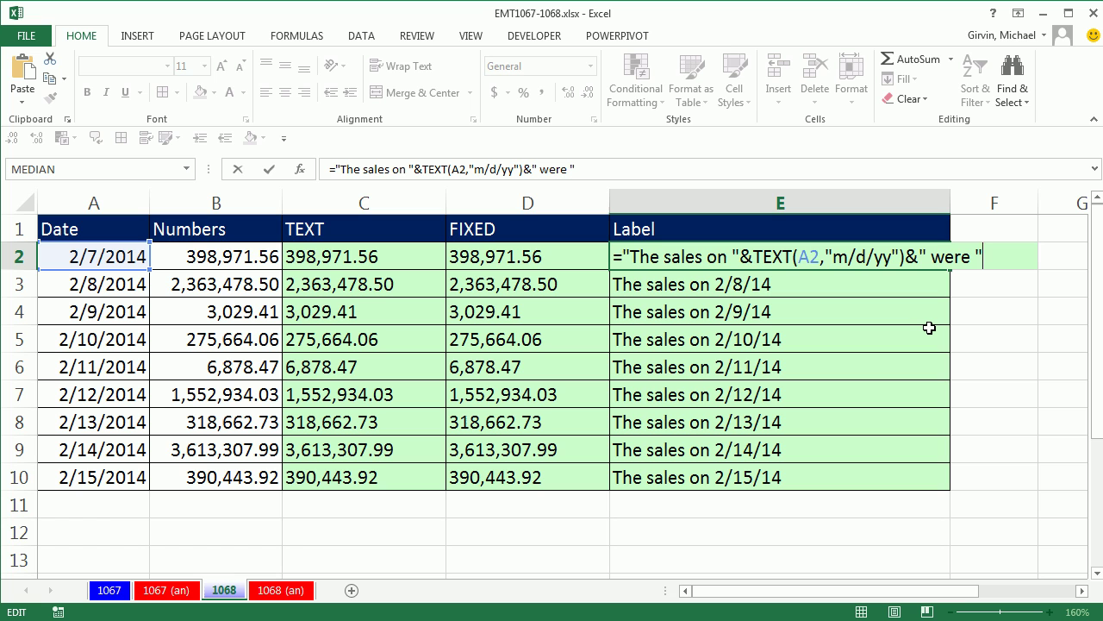
text(&f)
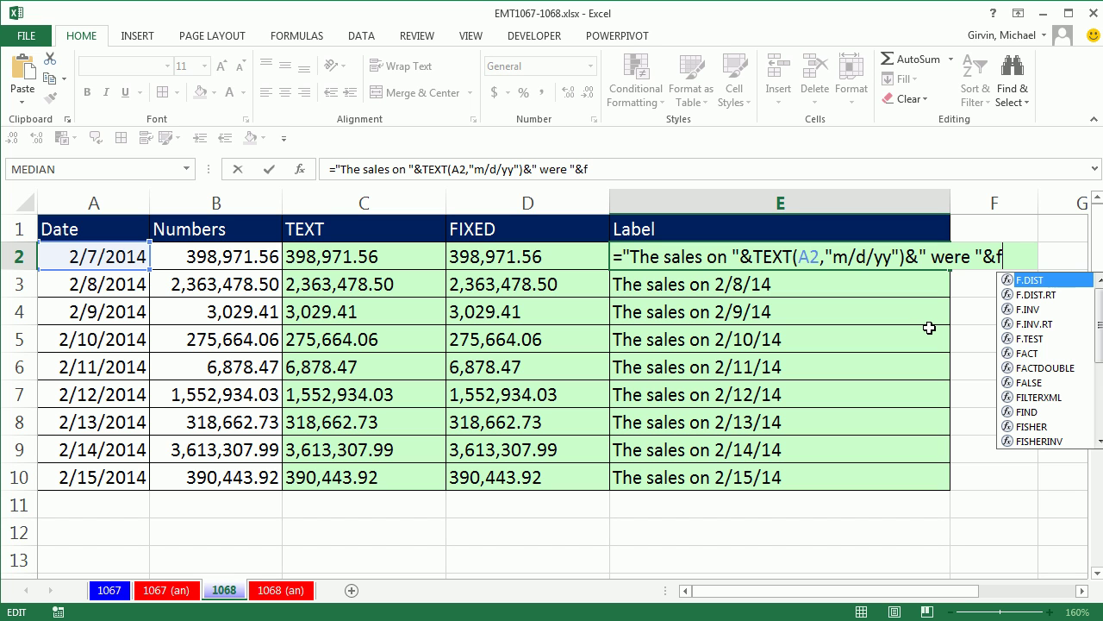
text(ix)
key(Tab)
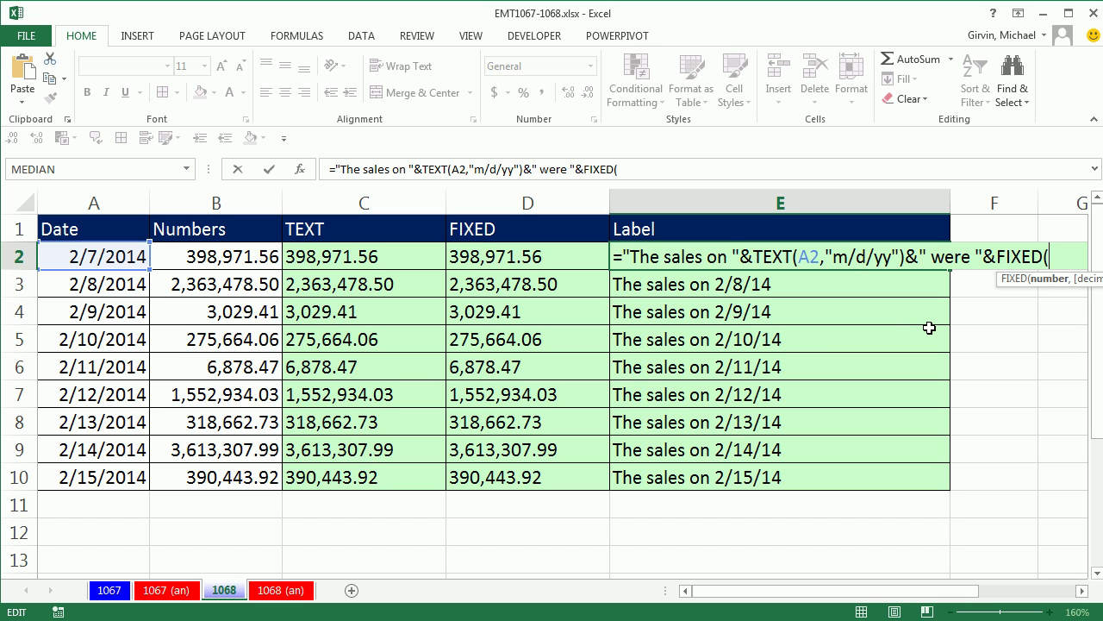
click(252, 259)
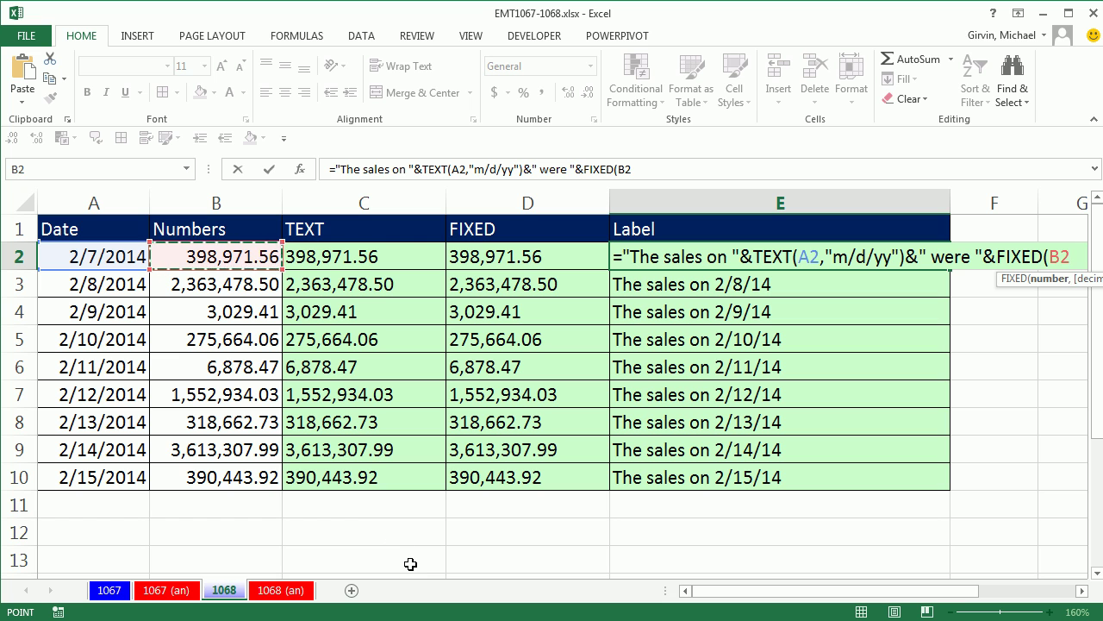
text())
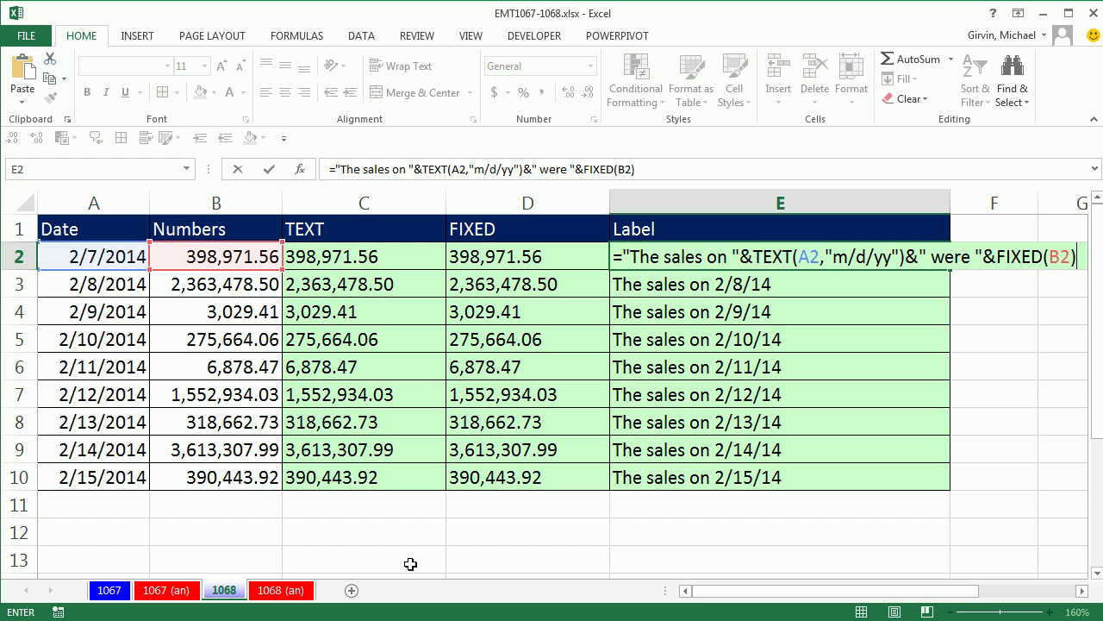
key(ctrl+Return)
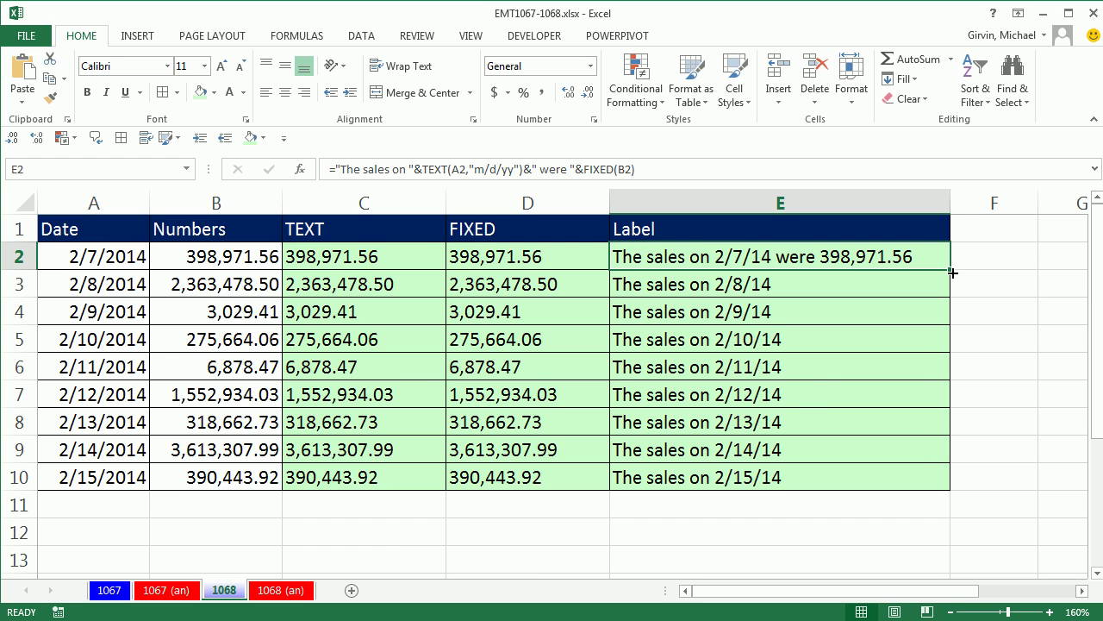
double_click(951, 270)
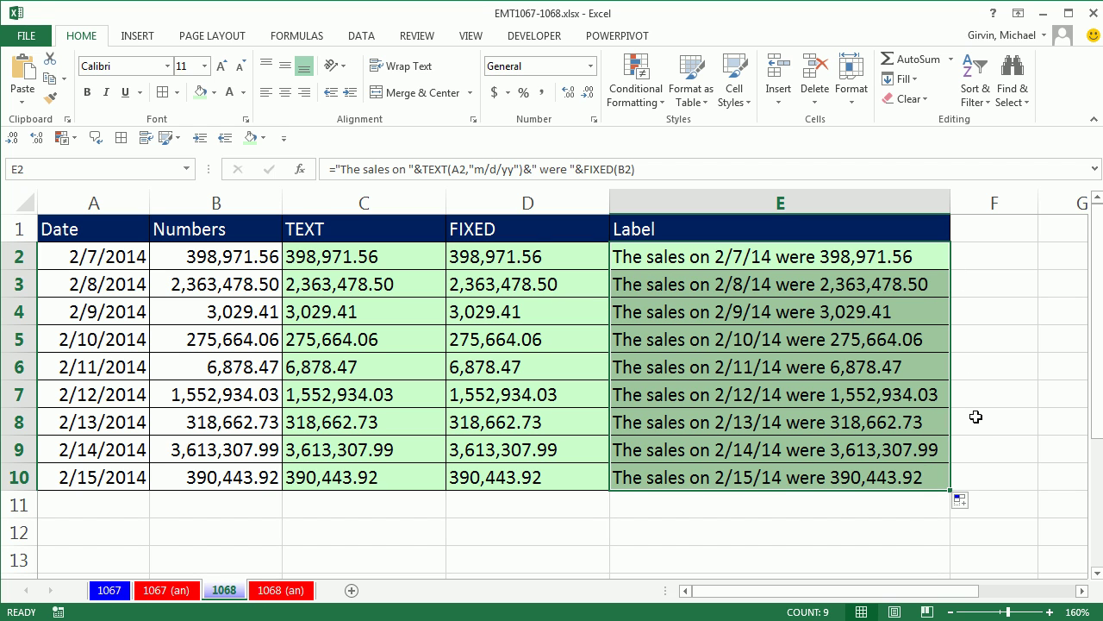
click(716, 476)
key(F2)
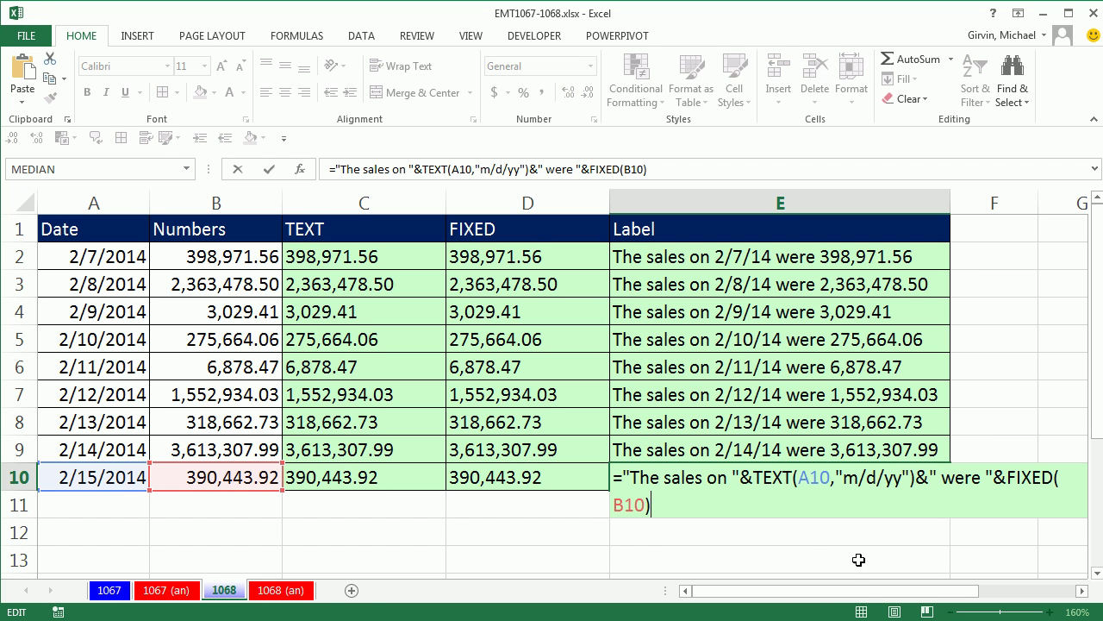